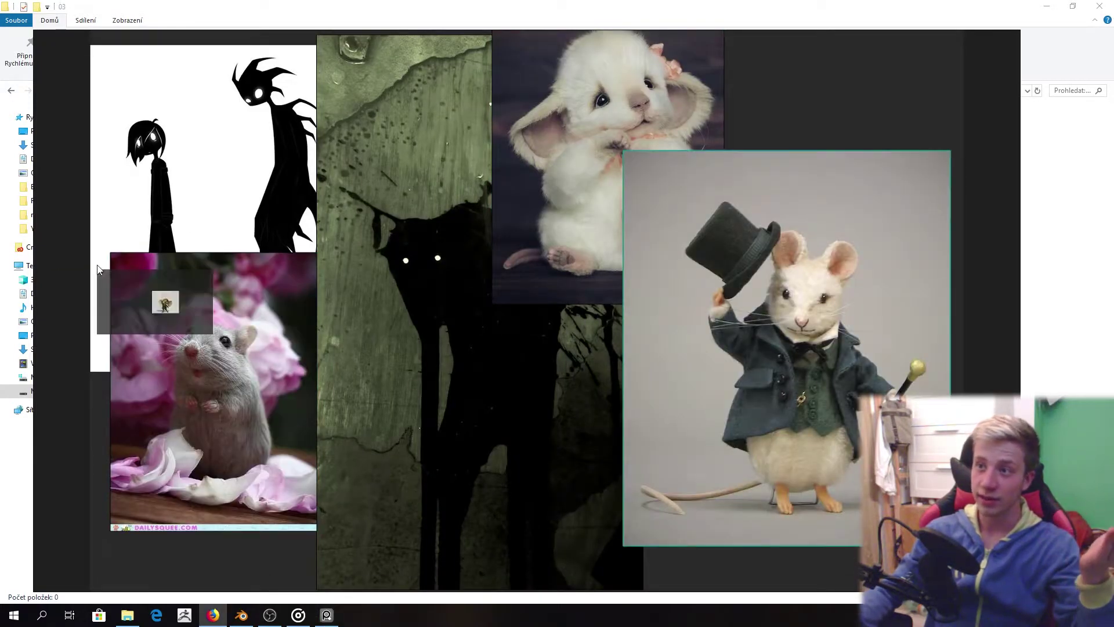
- Select all seven reference images on the PureRef board and bring up its options list
scroll(761, 244, down, 1)
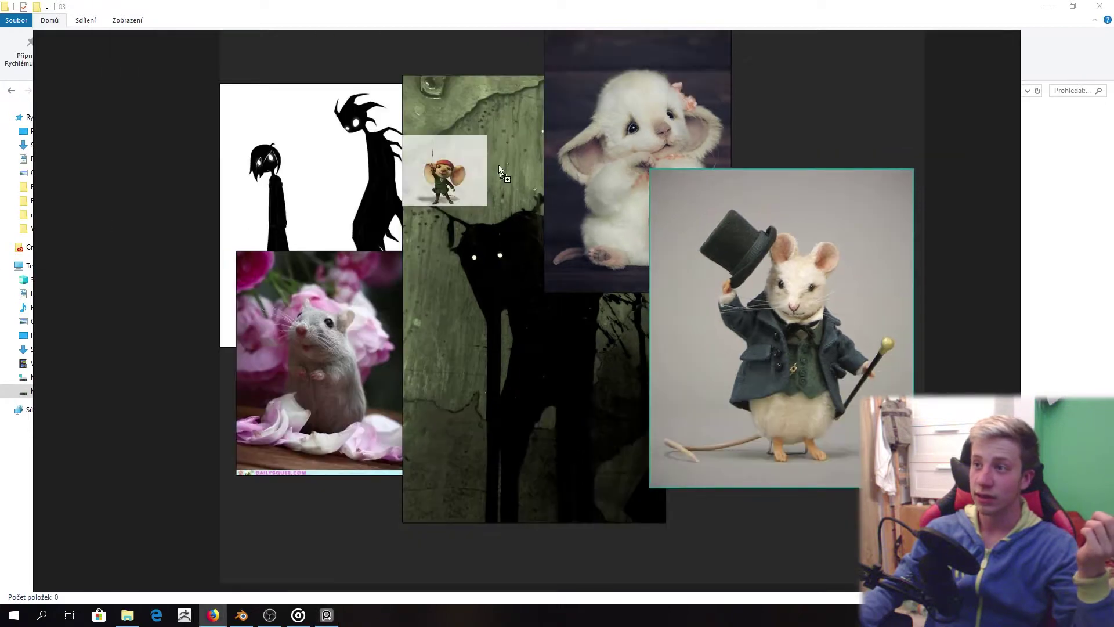
scroll(870, 348, down, 3)
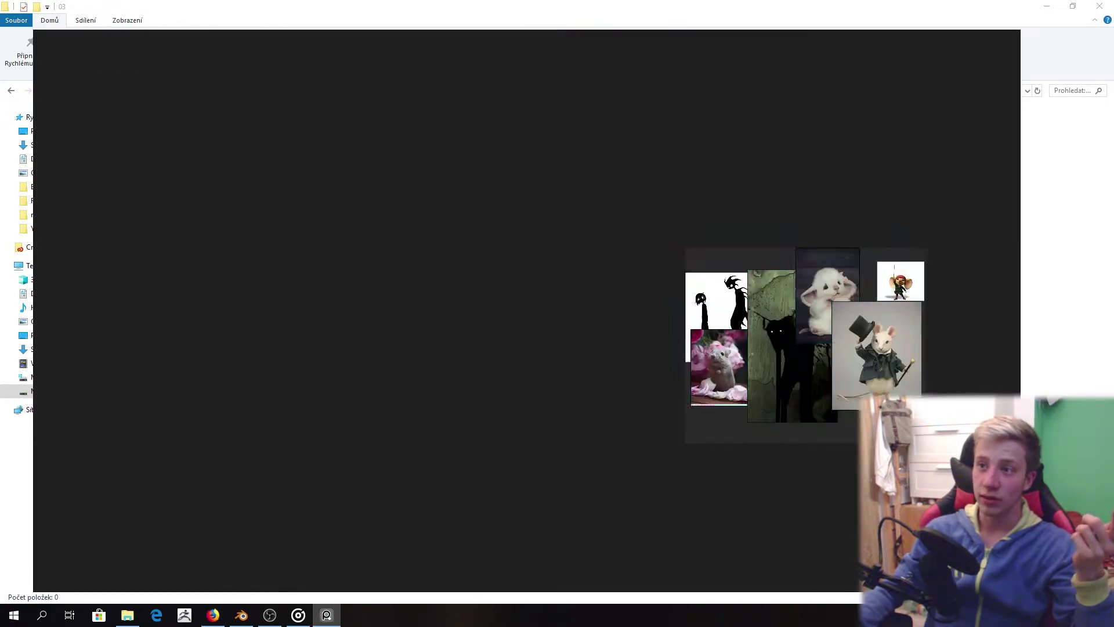
key(ctrl+a)
scroll(598, 343, up, 4)
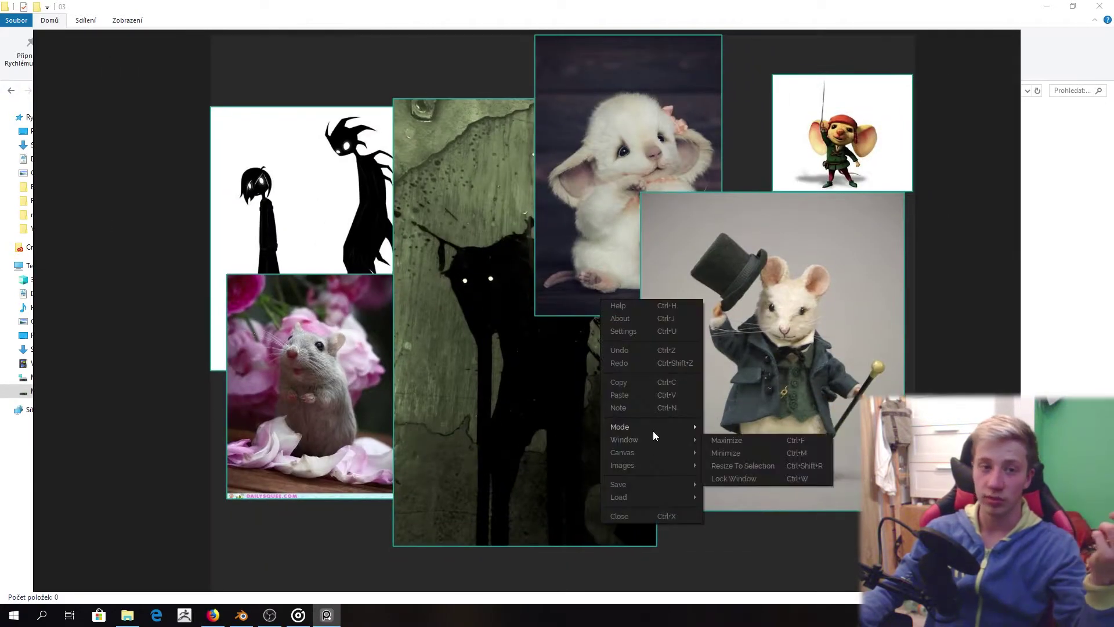
click(747, 451)
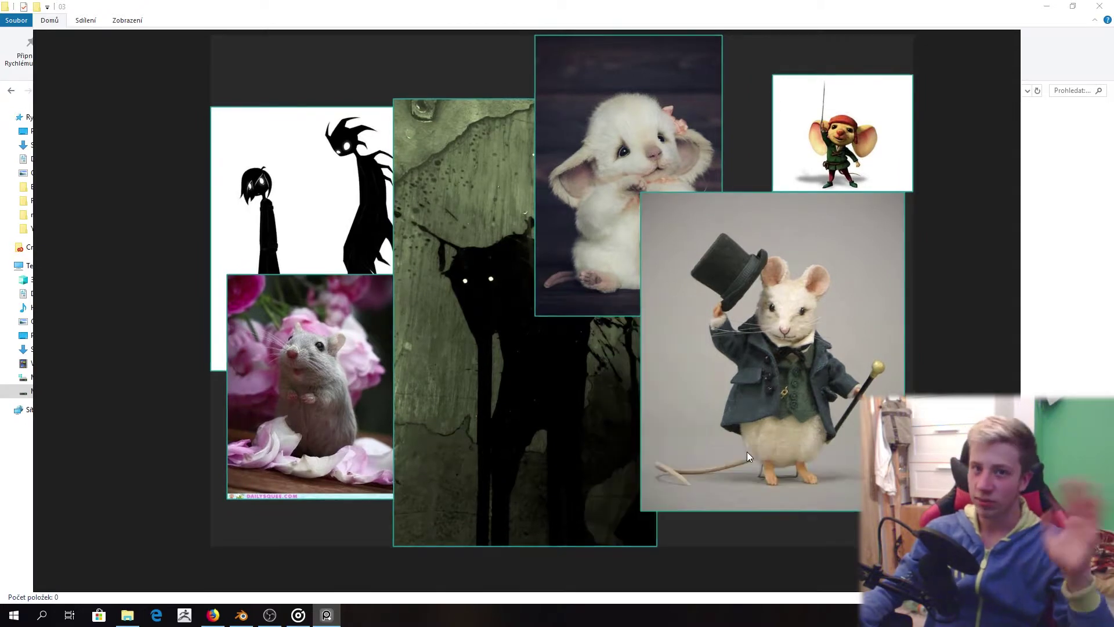
right_click(747, 452)
- Apply Images > Arrange Optimal to lay all board images out as a collage
mouse_move(818, 393)
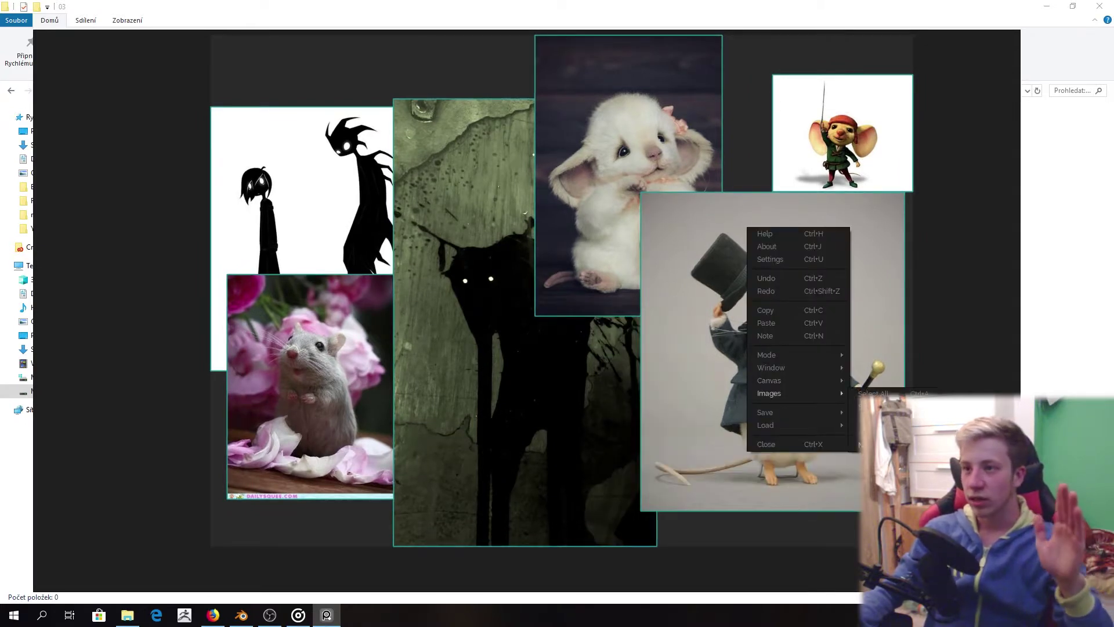
click(888, 432)
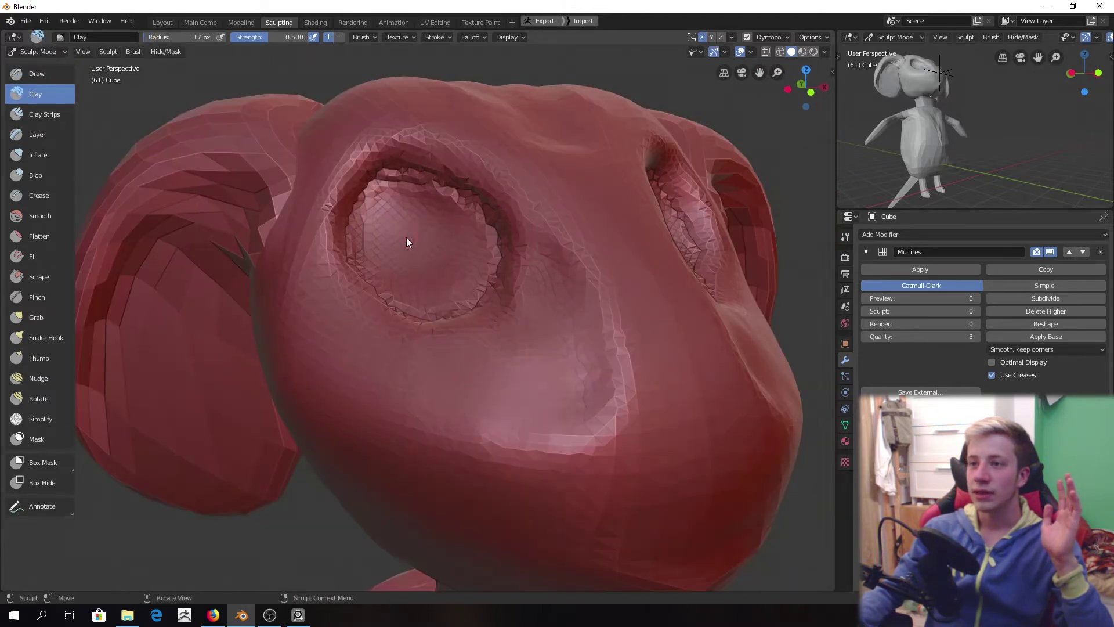
- Orbit around the mouse head and pick the Crease brush for the nose
middle_drag(575, 316, 479, 405)
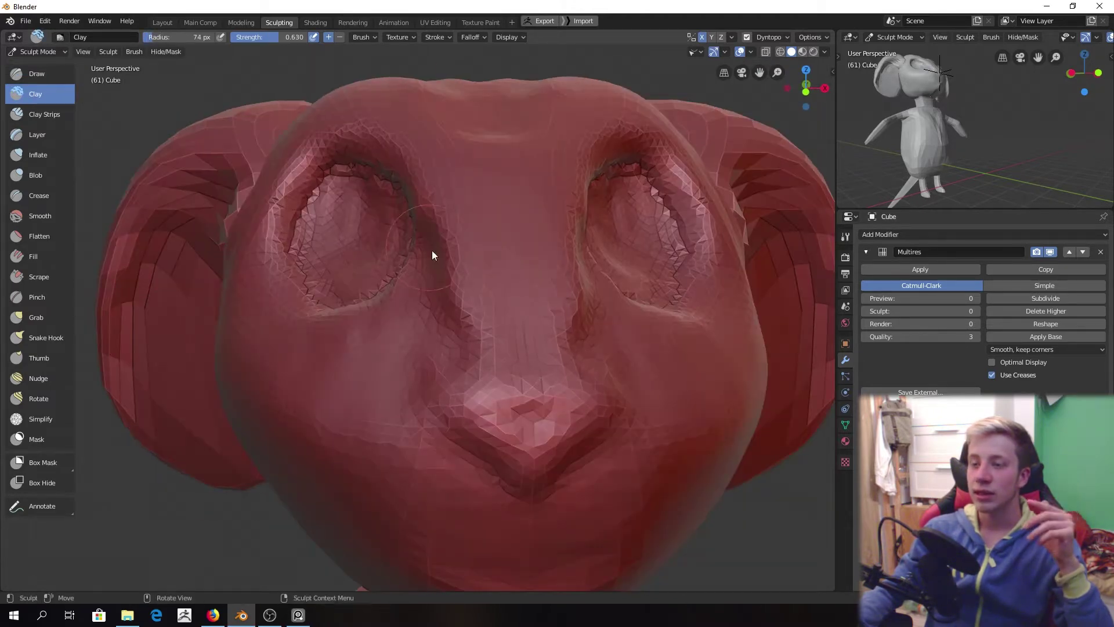
mouse_move(463, 347)
middle_down()
mouse_move(271, 159)
mouse_move(265, 220)
middle_up()
click(529, 203)
middle_drag(447, 458, 441, 360)
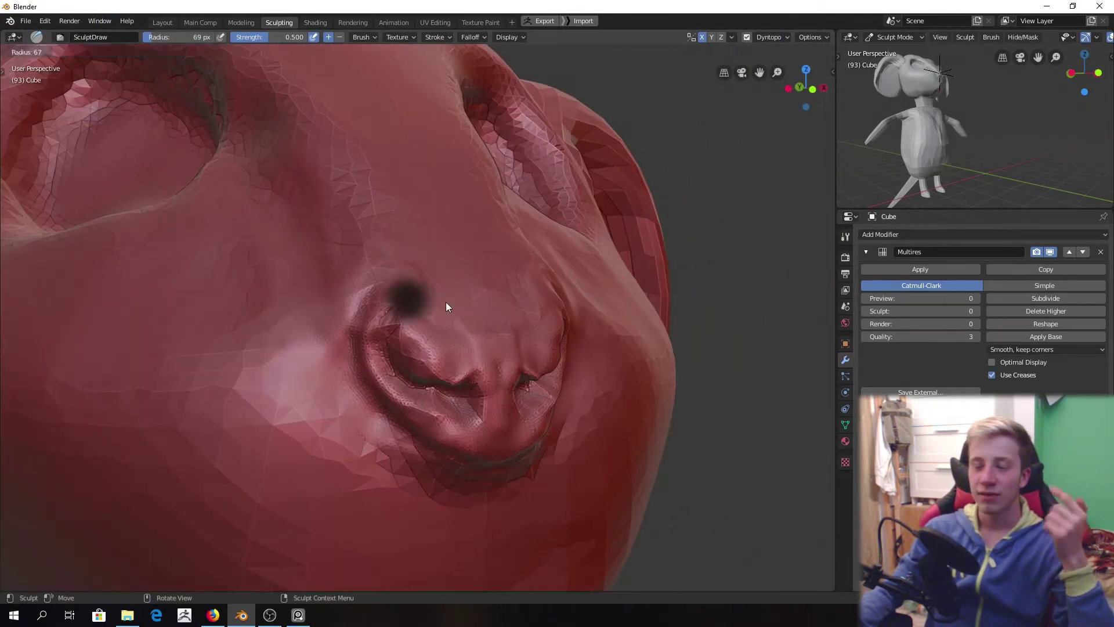
- Carve a groove below the nose with the Flatten/Contrast brush, undoing and redoing the stroke
click(514, 259)
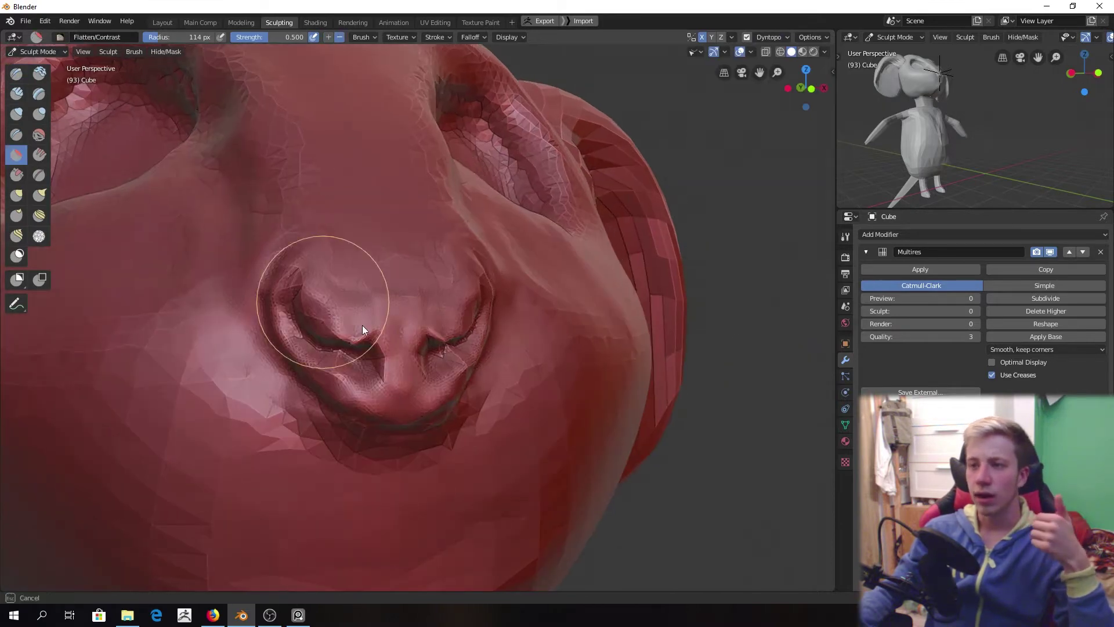
ctrl+drag(401, 305, 406, 319)
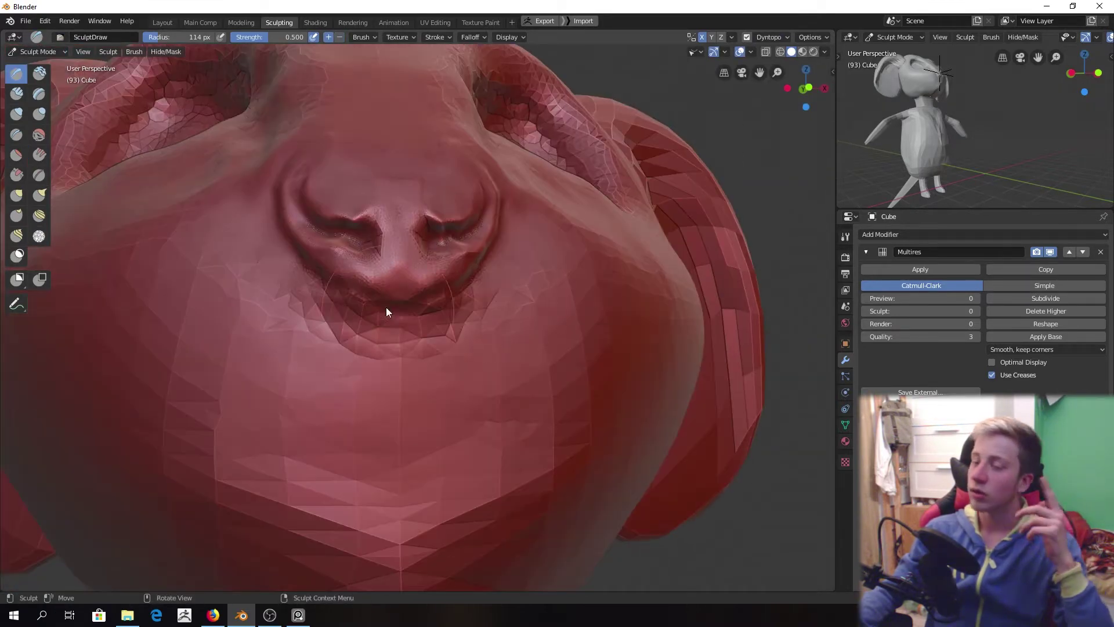
key(ctrl+z)
key(ctrl+shift+z)
key(ctrl+z)
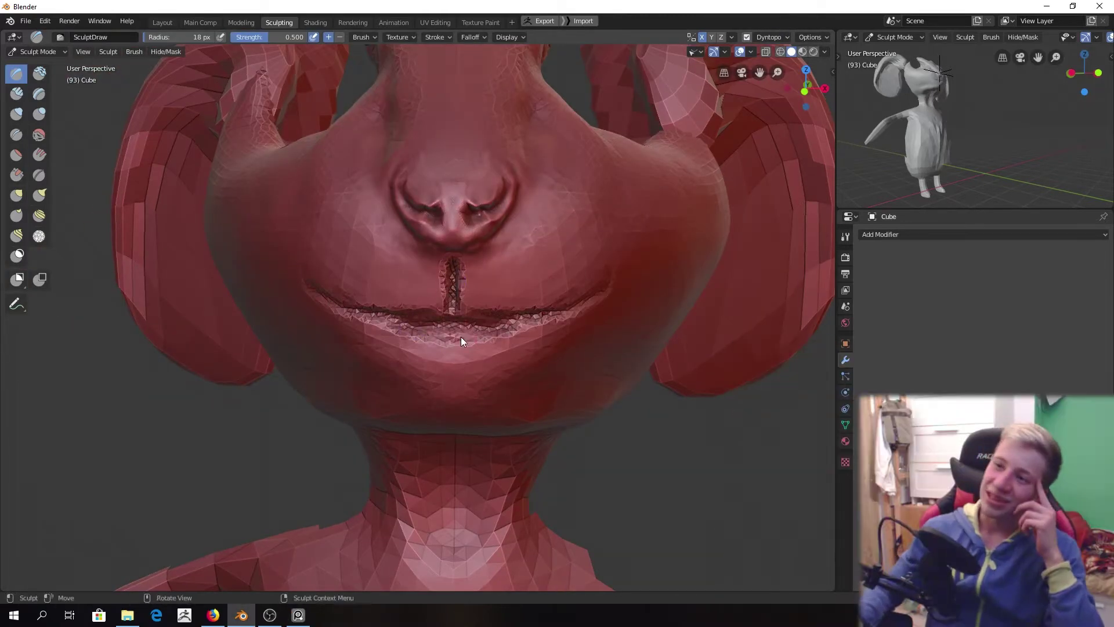
- Orbit around the sculpted face and switch to the Grab brush
mouse_move(446, 343)
middle_down()
mouse_move(374, 256)
mouse_move(387, 330)
mouse_move(197, 142)
middle_up()
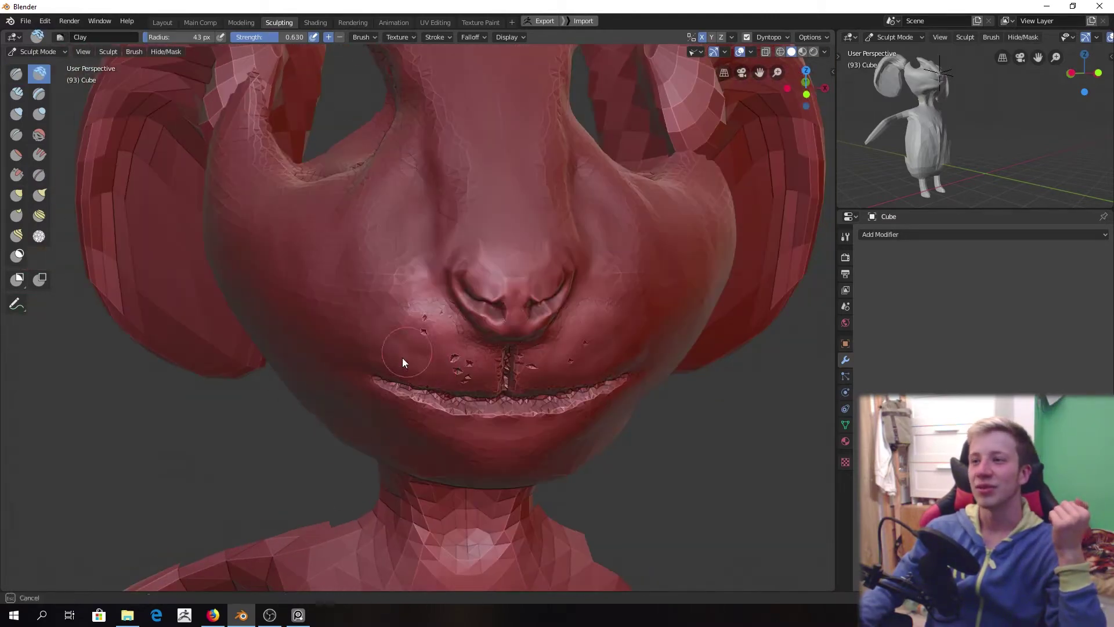
mouse_move(454, 361)
middle_down()
mouse_move(620, 283)
mouse_move(741, 495)
mouse_move(377, 390)
mouse_move(377, 441)
mouse_move(498, 434)
mouse_move(371, 268)
mouse_move(437, 331)
mouse_move(370, 325)
mouse_move(433, 511)
mouse_move(440, 347)
mouse_move(454, 354)
mouse_move(371, 298)
mouse_move(597, 141)
middle_up()
scroll(597, 141, down, 5)
scroll(378, 329, up, 6)
key(g)
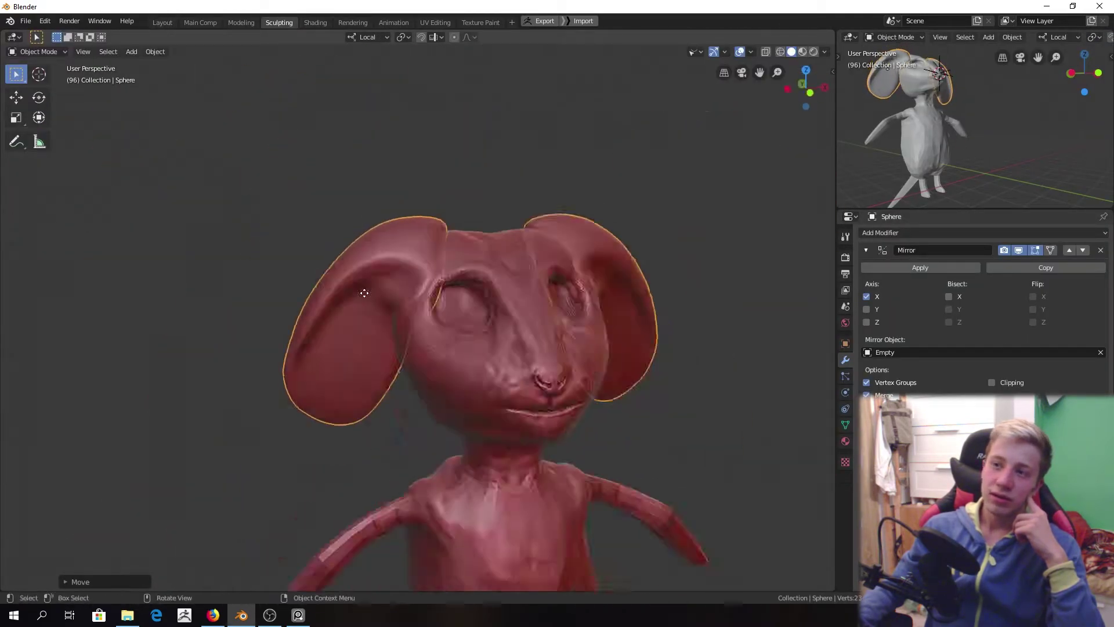
- Put the ears object into Sculpt Mode with Ctrl+Tab
key(ctrl+Tab)
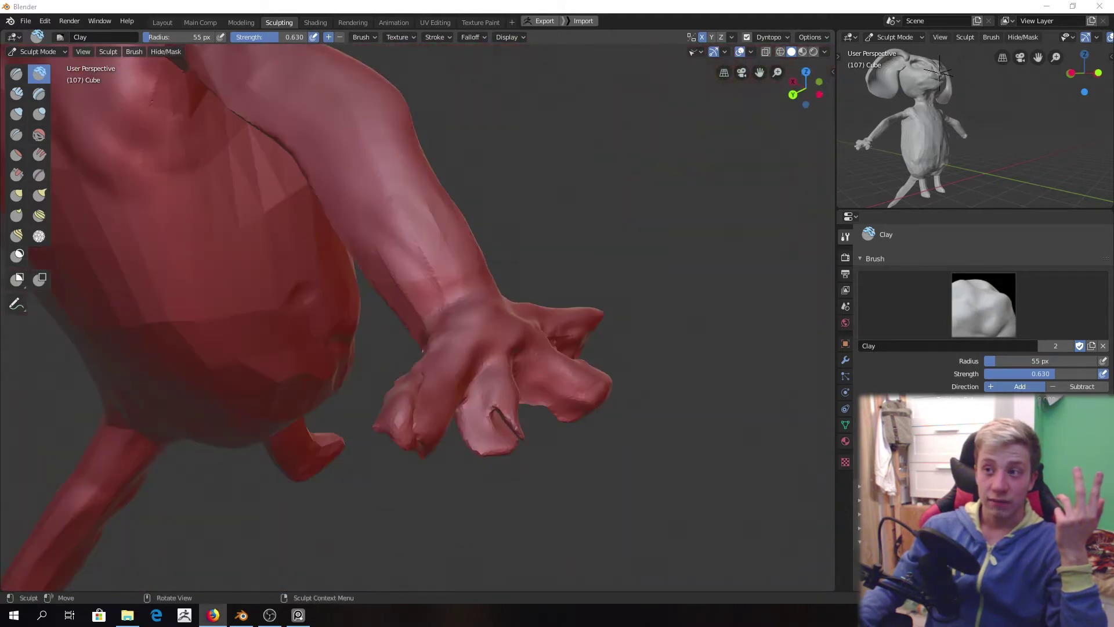
- Switch to the Draw brush and orbit around the mouse model
key(x)
mouse_move(427, 503)
middle_down()
mouse_move(411, 391)
mouse_move(385, 364)
mouse_move(449, 440)
mouse_move(399, 316)
mouse_move(540, 280)
mouse_move(523, 321)
mouse_move(584, 74)
middle_up()
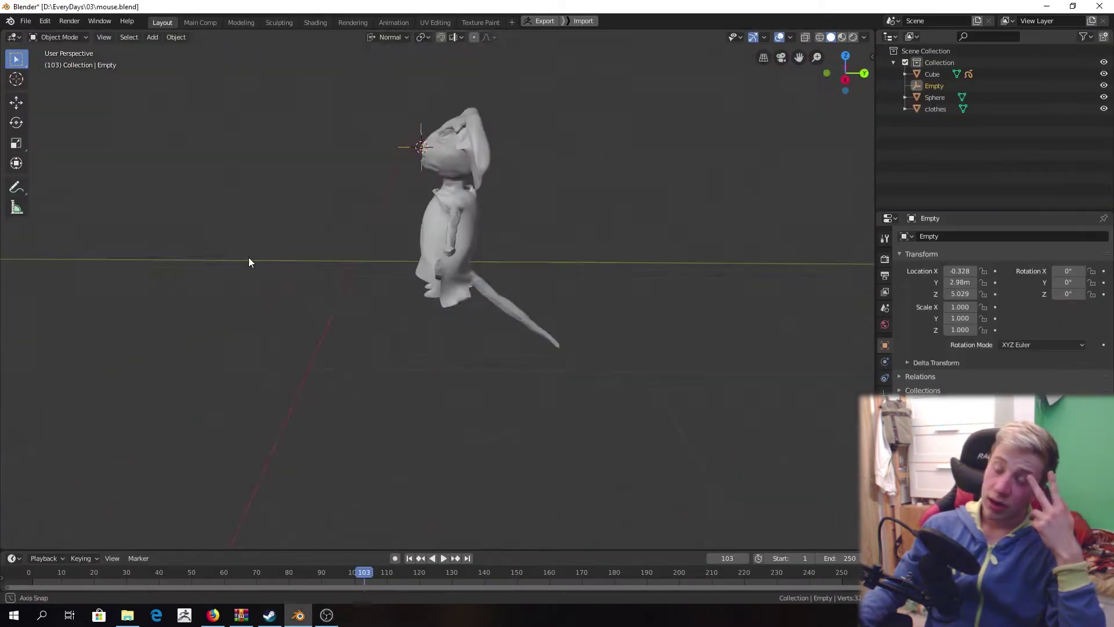
scroll(248, 256, up, 8)
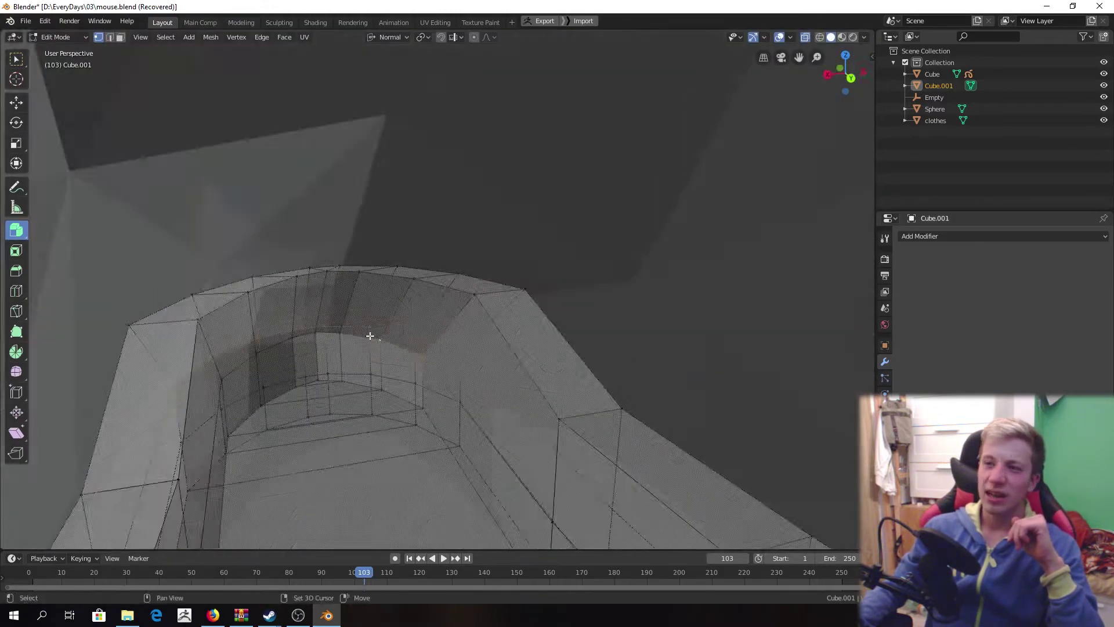
- Bevel the edge loop around the boot's button hole with Ctrl+B
middle_drag(368, 330, 451, 265)
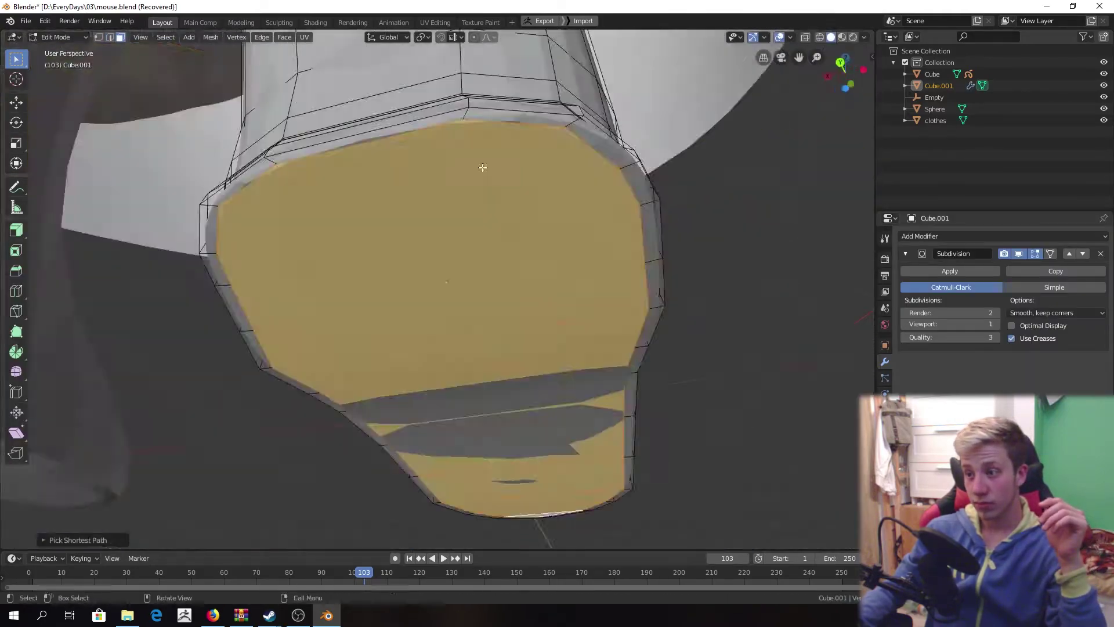
middle_drag(482, 167, 448, 350)
key(1)
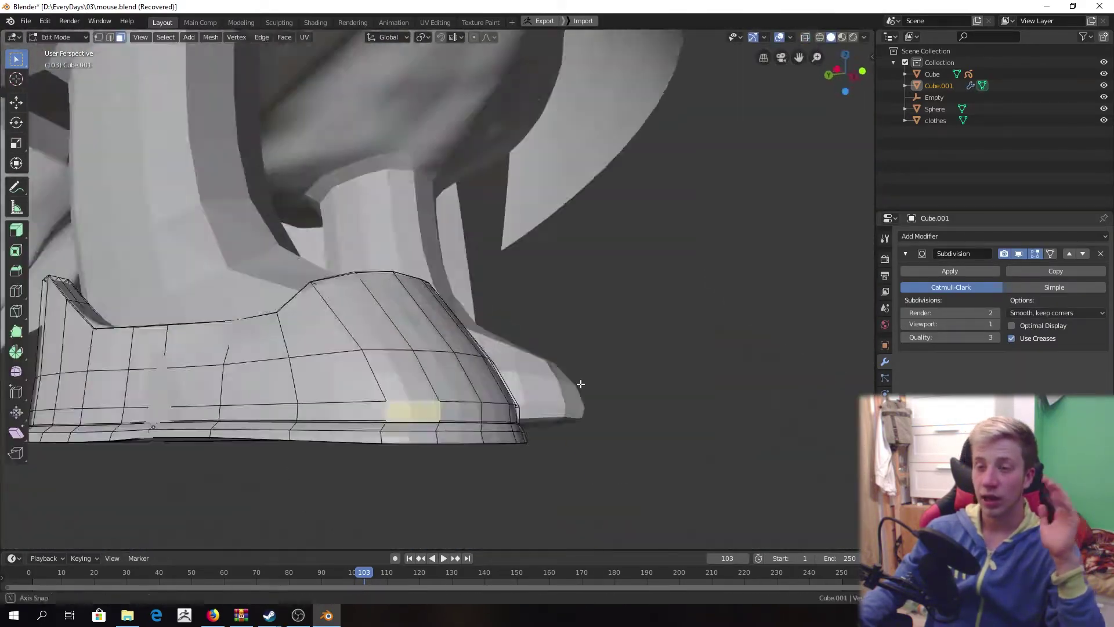
middle_drag(581, 383, 406, 174)
key(2)
alt+click(511, 249)
key(ctrl+b)
click(748, 163)
- Extrude a band of boot faces outward and set the subdivision preview to level 2
middle_drag(747, 163, 441, 278)
key(Tab)
key(Tab)
key(e)
click(378, 229)
key(ctrl+2)
key(3)
key(Tab)
- Zoom the viewport out to frame the mouse's robe mesh
scroll(435, 290, down, 5)
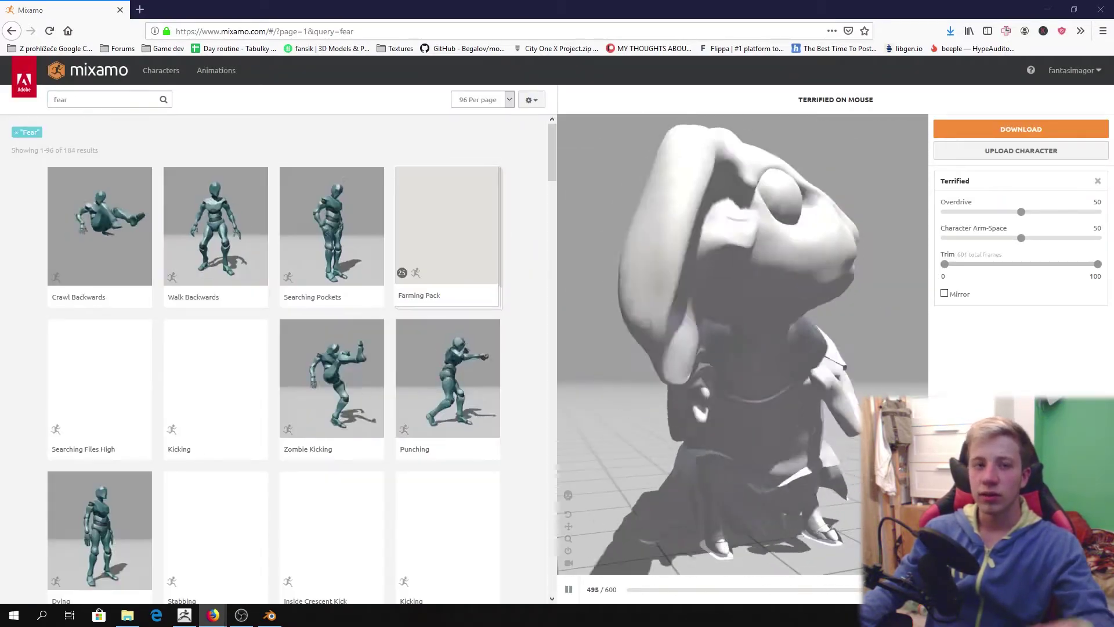
- Scroll down the Mixamo page with the Terrified animation applied
scroll(273, 359, down, 10)
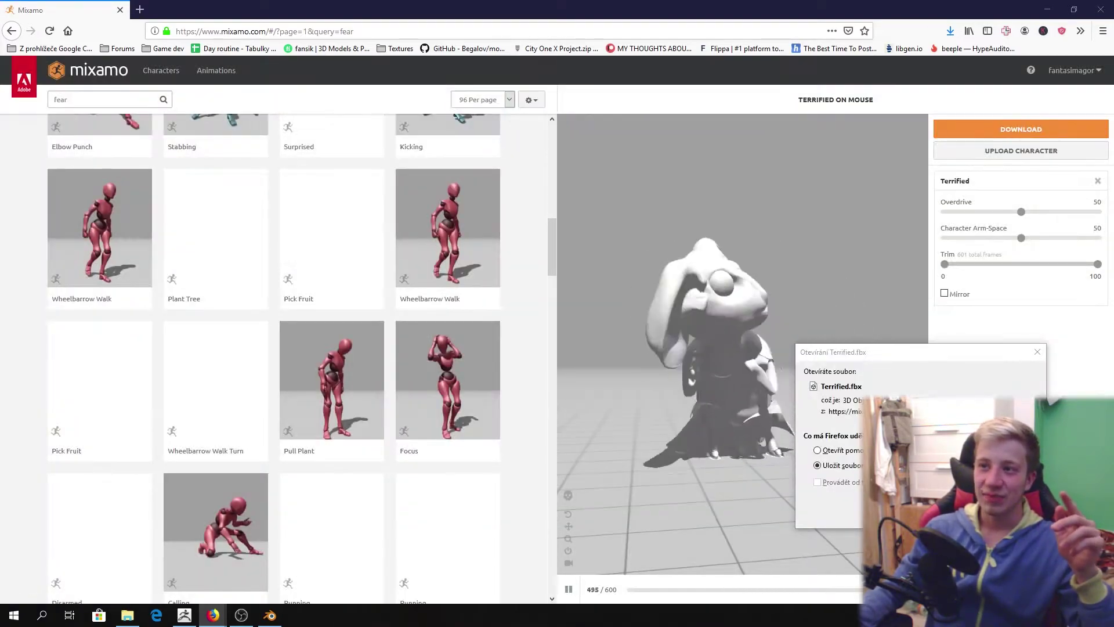
- Look through the scene camera and pull it further back along its depth axis
key(grave)
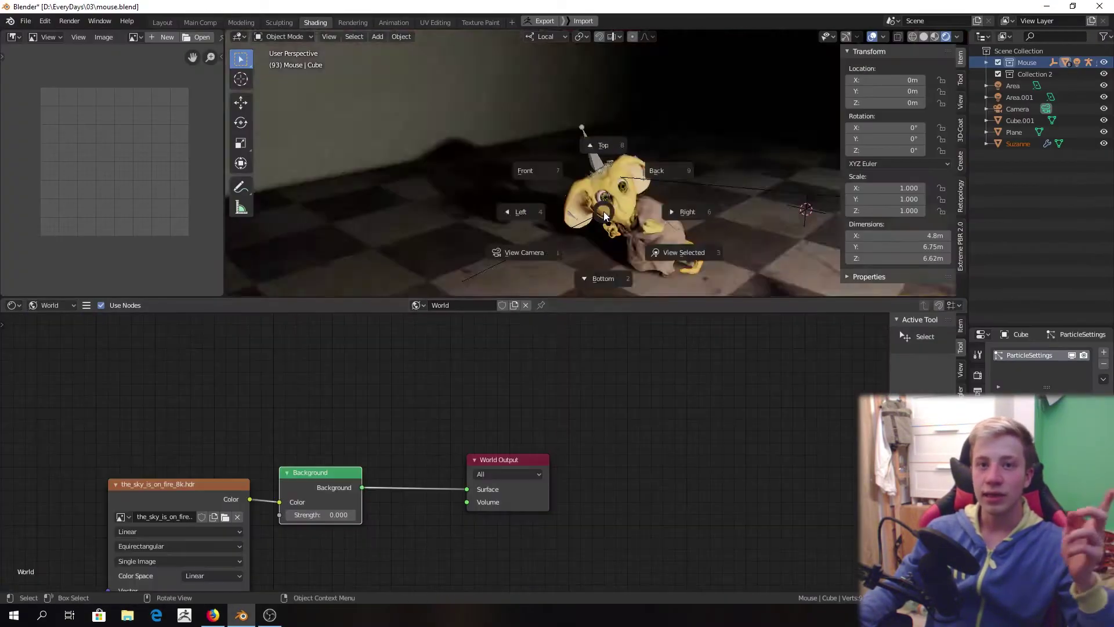
key(1)
click(684, 196)
key(g)
click(718, 306)
- Show the sidebar view settings, select the Point.001 light and use global transform axes
click(961, 101)
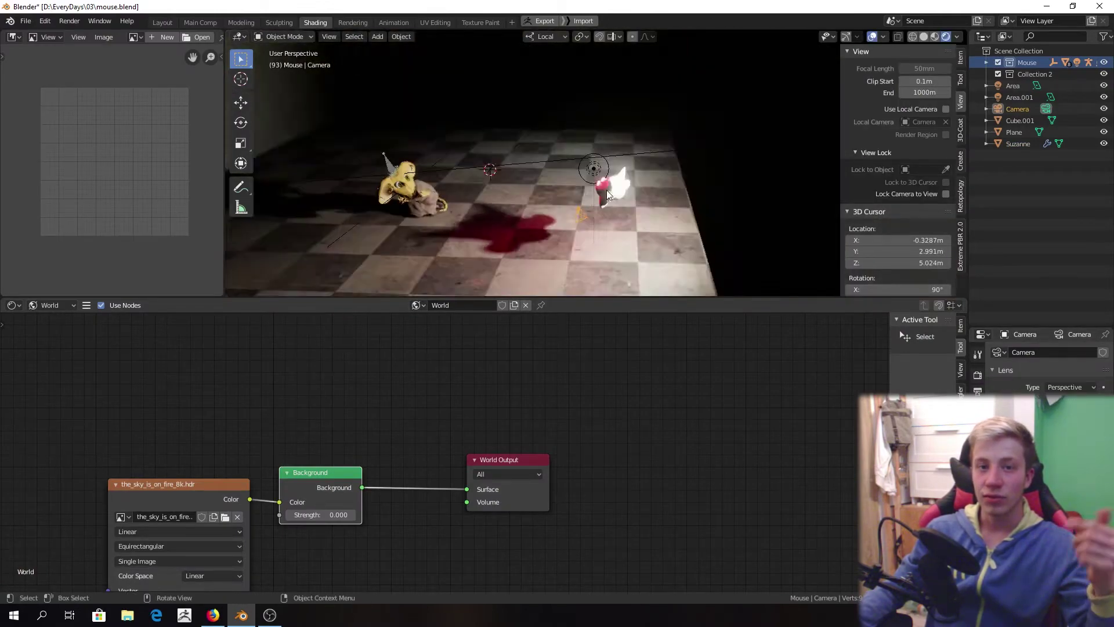
click(546, 36)
click(545, 72)
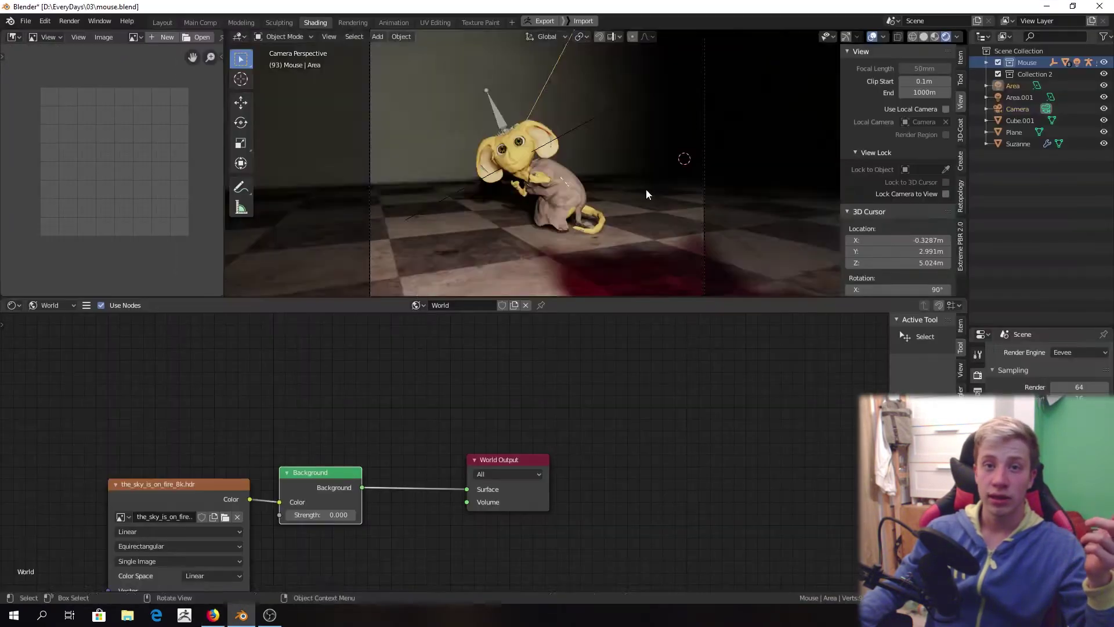
- Lower the camera along global Y to about 3.13 m and tilt it slightly about X
key(g)
key(y)
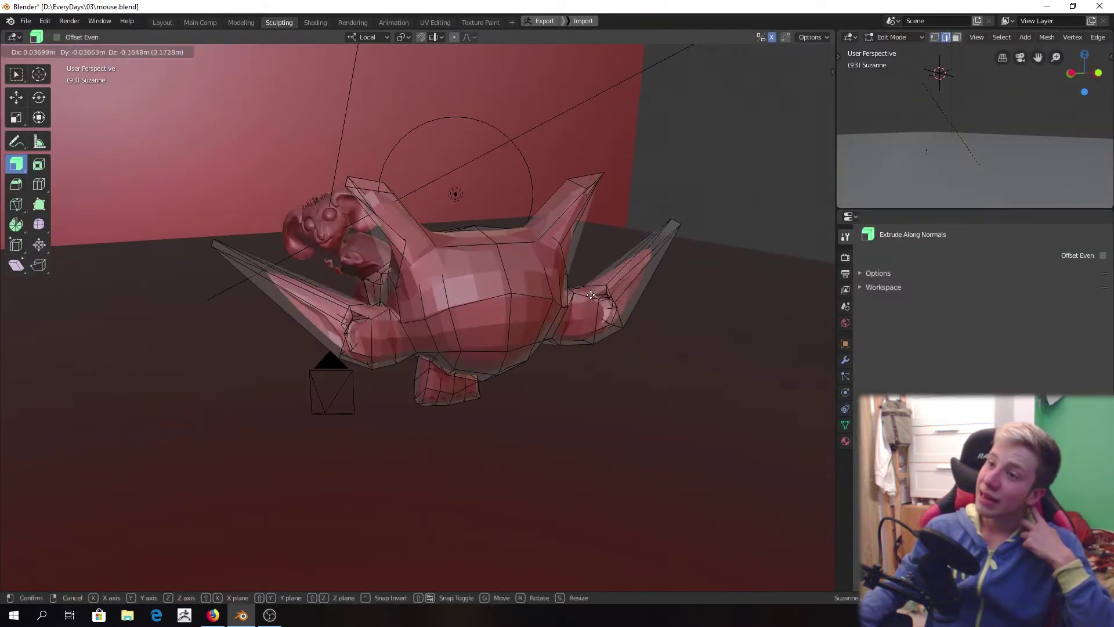
key(g)
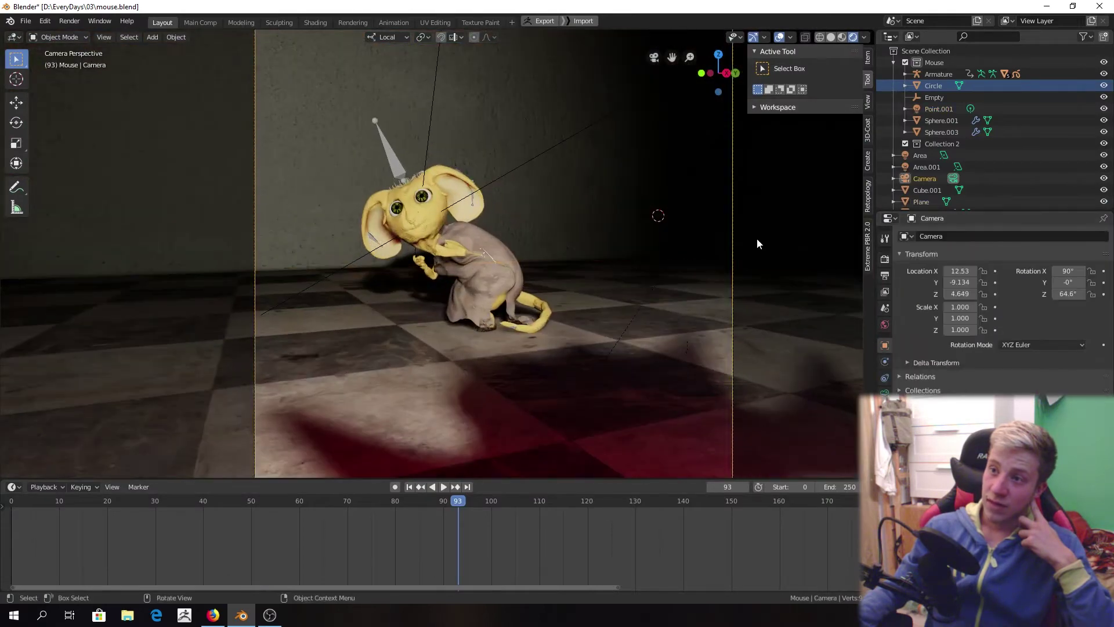
click(212, 23)
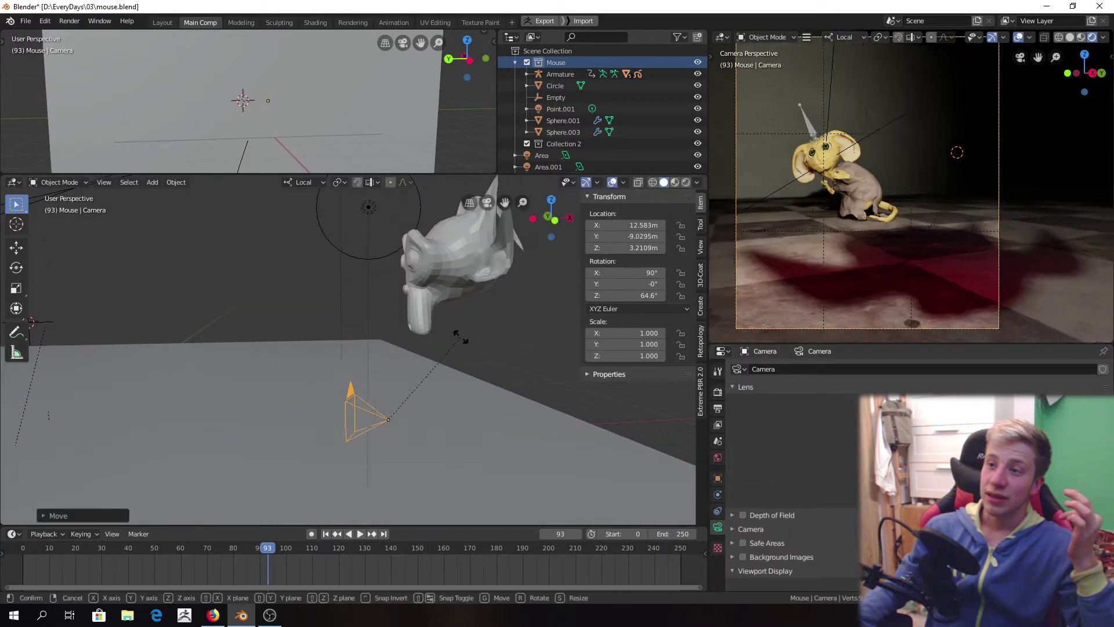
key(r)
key(x)
key(x)
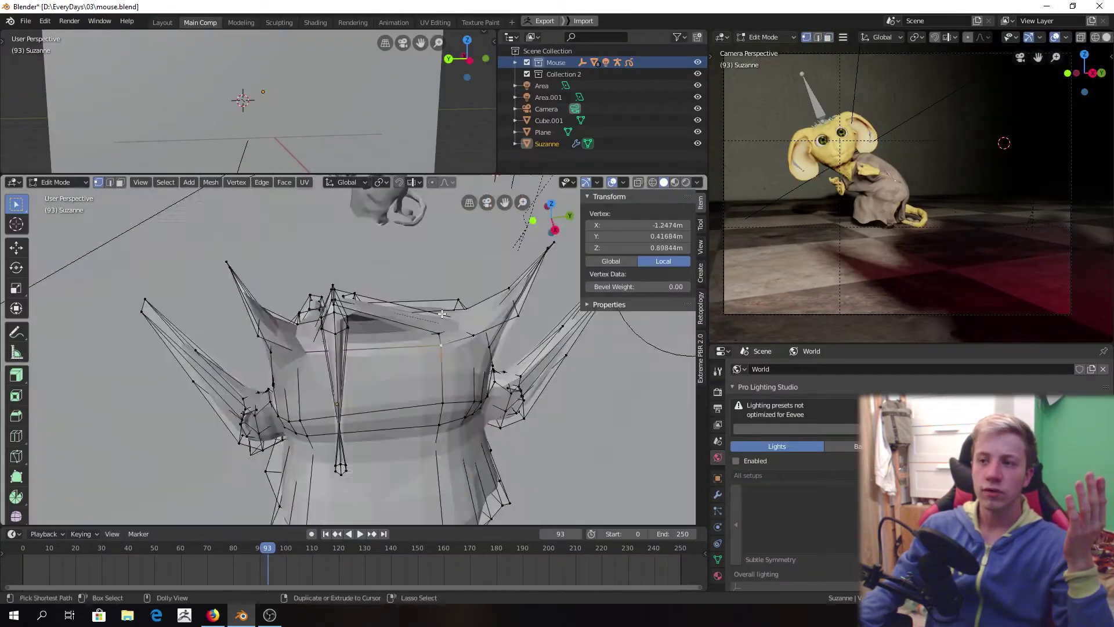
middle_drag(325, 302, 290, 292)
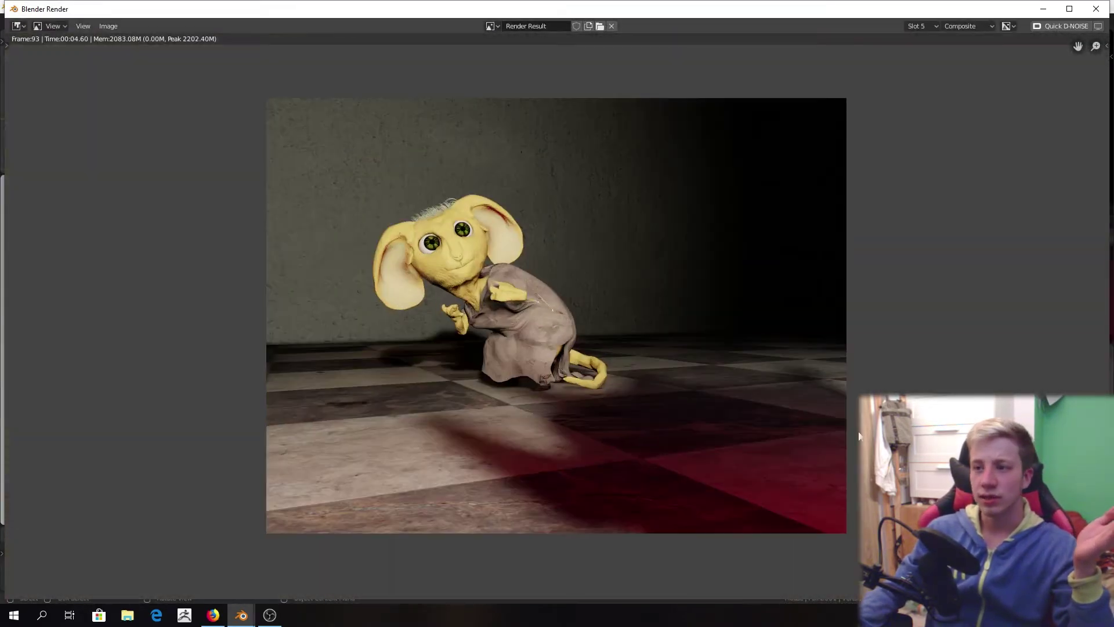
scroll(761, 400, down, 1)
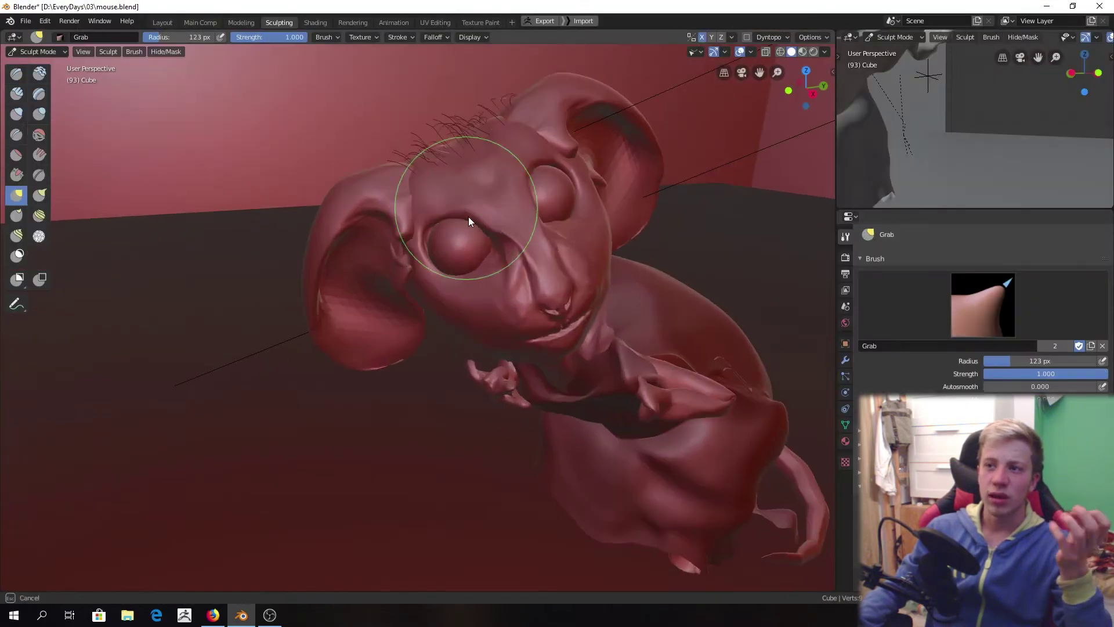
- Keep Filmic as the colour management view transform
mouse_move(468, 217)
middle_down()
mouse_move(418, 249)
mouse_move(212, 291)
mouse_move(505, 318)
mouse_move(552, 373)
mouse_move(522, 348)
middle_up()
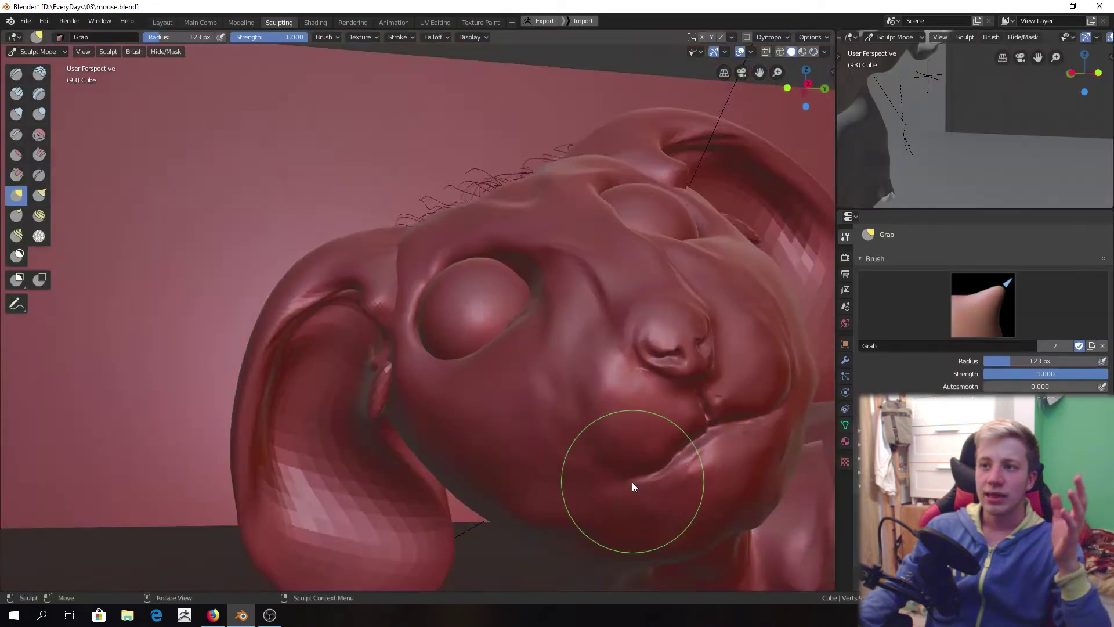
middle_drag(634, 485, 508, 326)
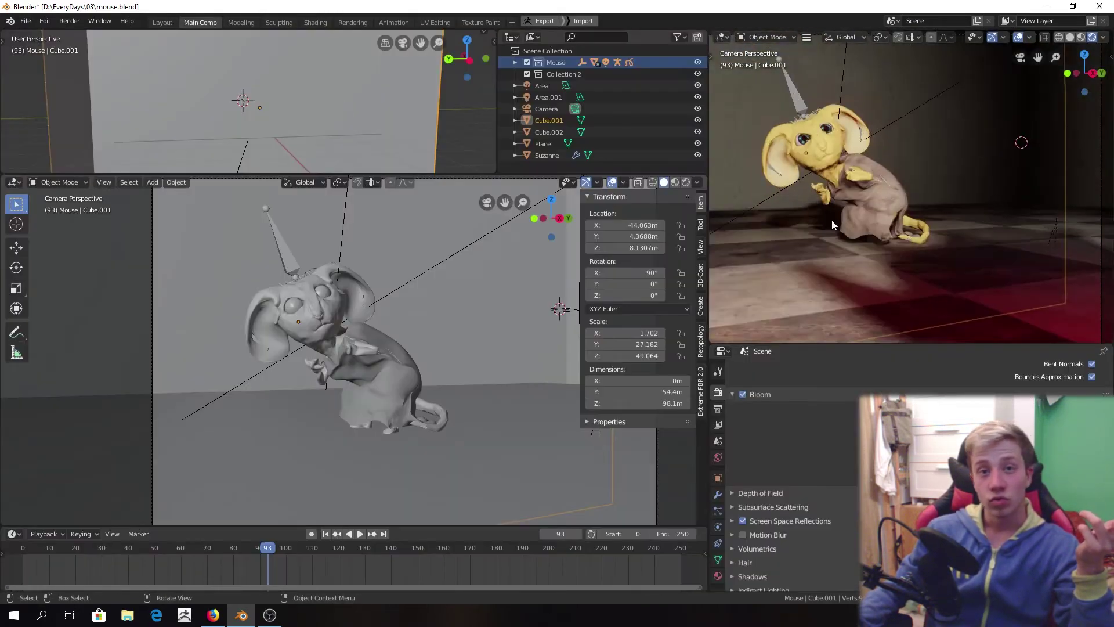
click(836, 554)
click(754, 507)
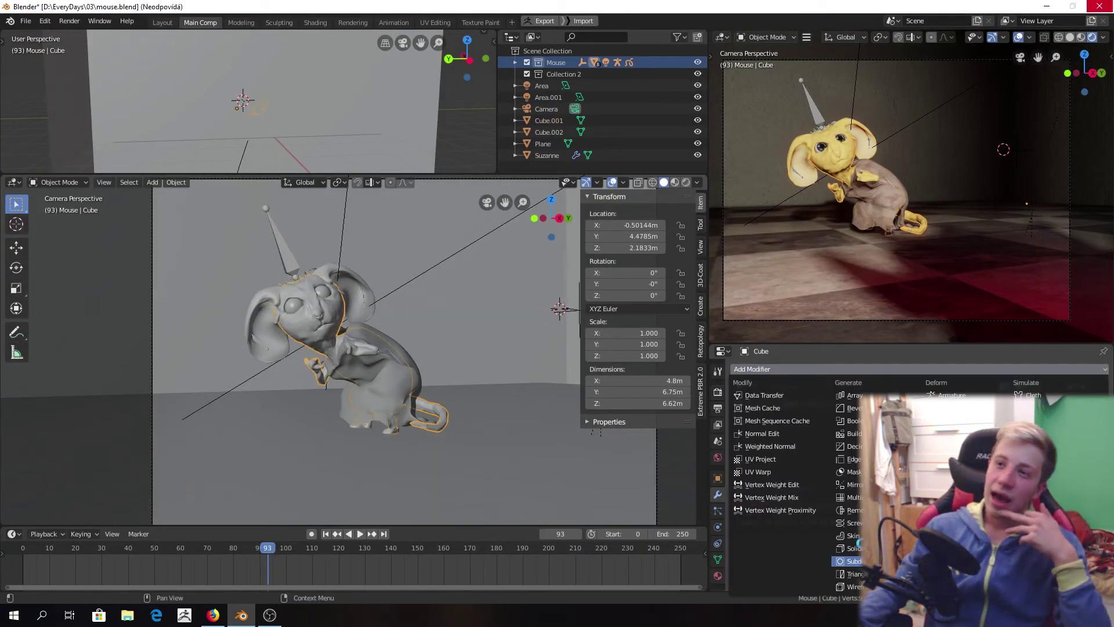
- Select the eye object Sphere.003 and render the final frame with F12
scroll(746, 110, up, 4)
click(746, 110)
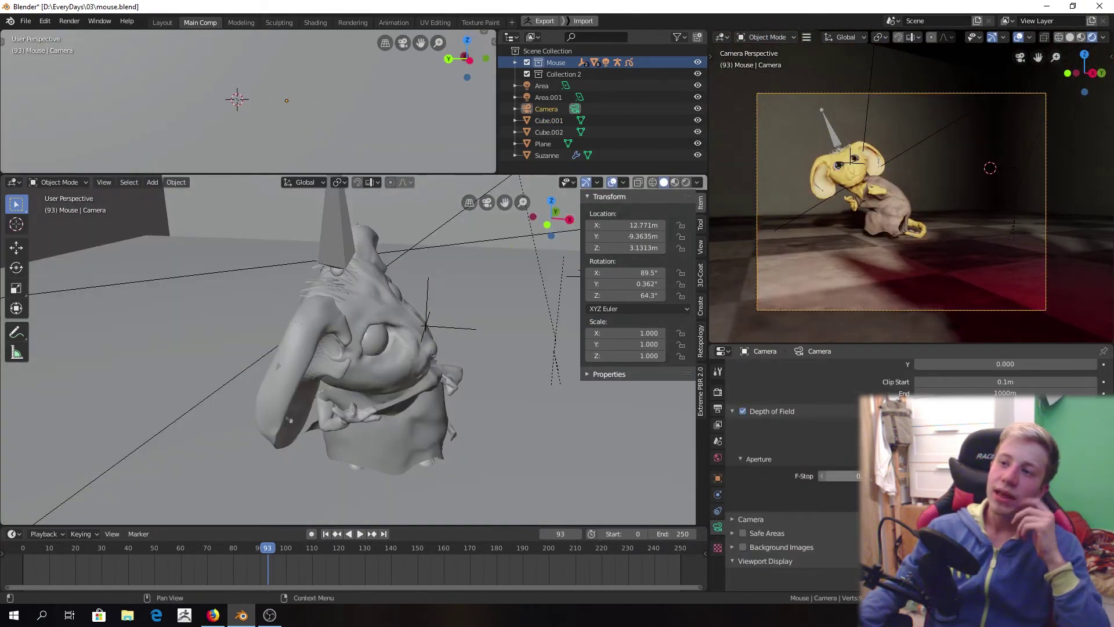
key(F12)
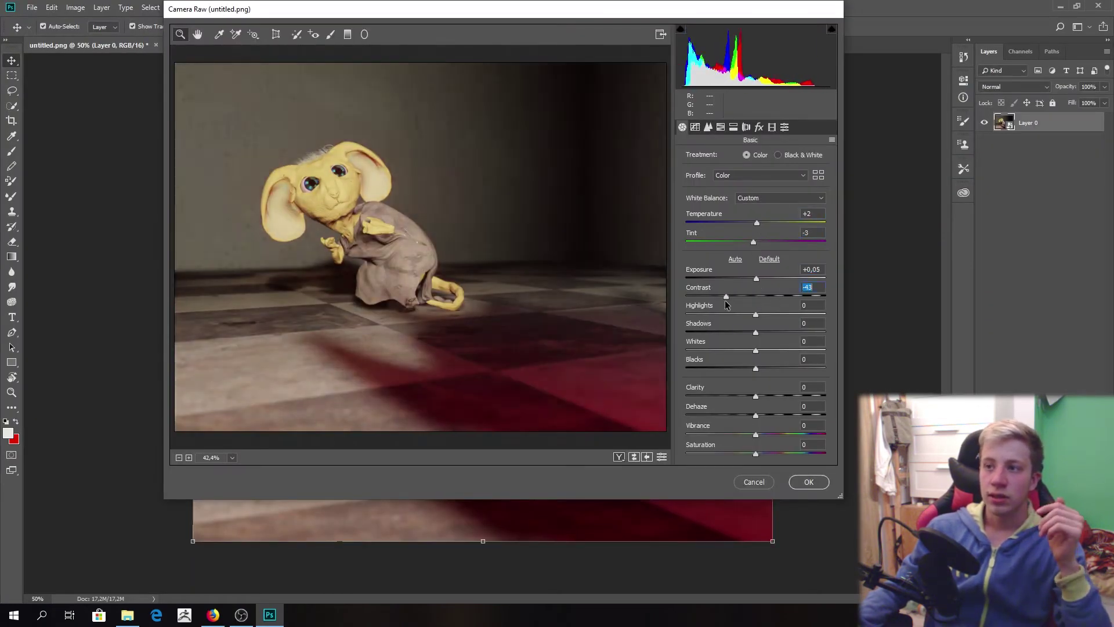
- Reset contrast to 0, darken the shadows, lower the whites and lift the blacks
double_click(754, 297)
drag(756, 332, 733, 343)
drag(805, 351, 763, 415)
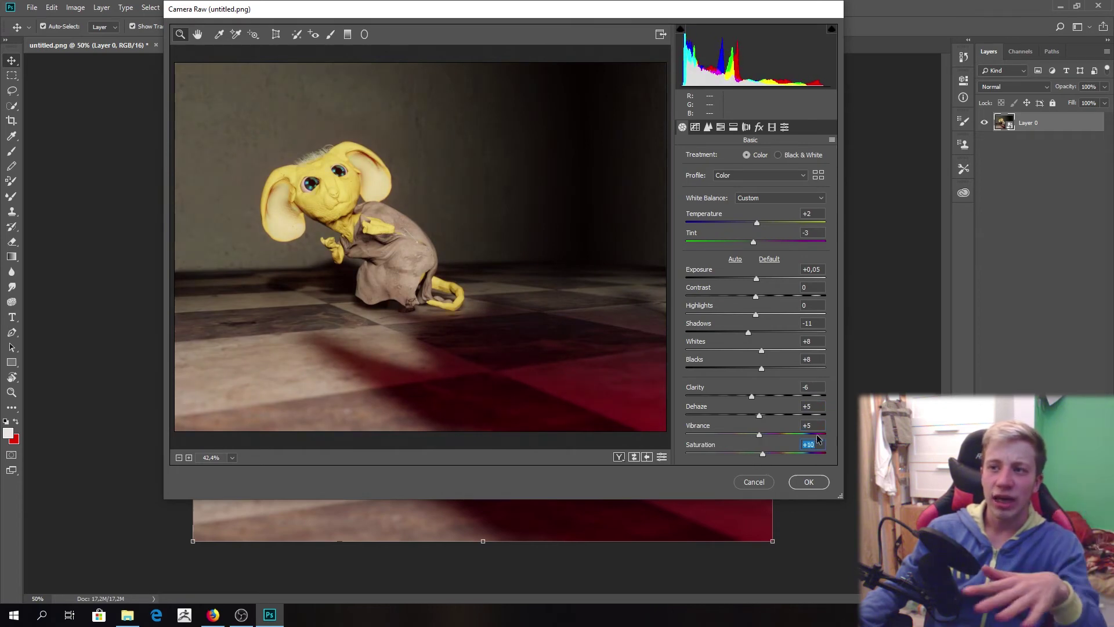
click(618, 456)
click(619, 457)
- Reshape the lower point of the tone curve and compare before and after
click(712, 129)
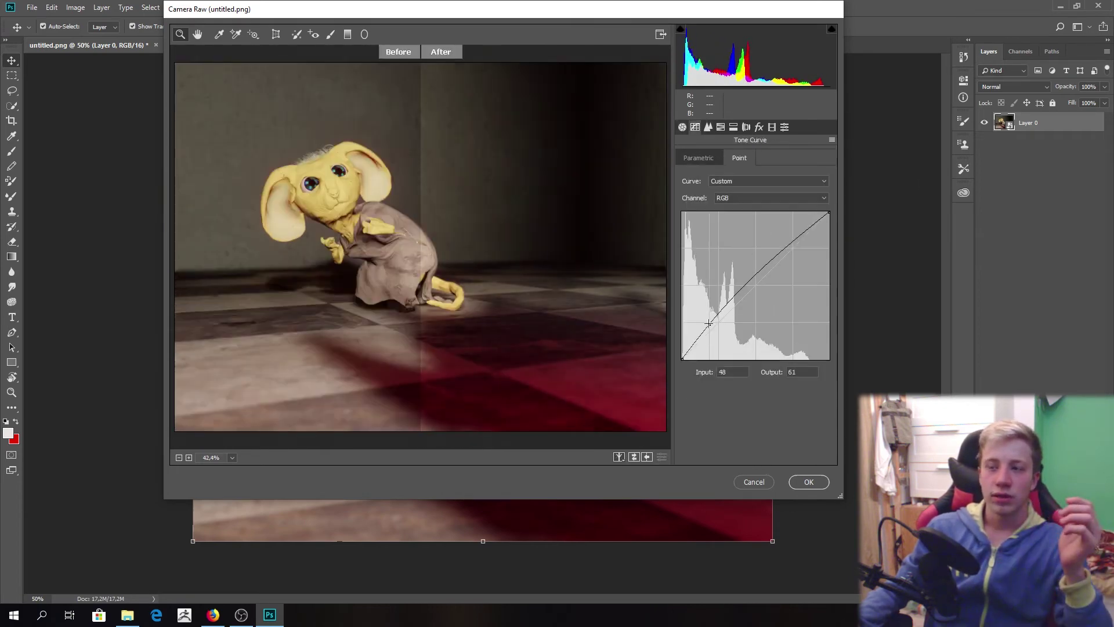
click(618, 456)
drag(709, 324, 718, 325)
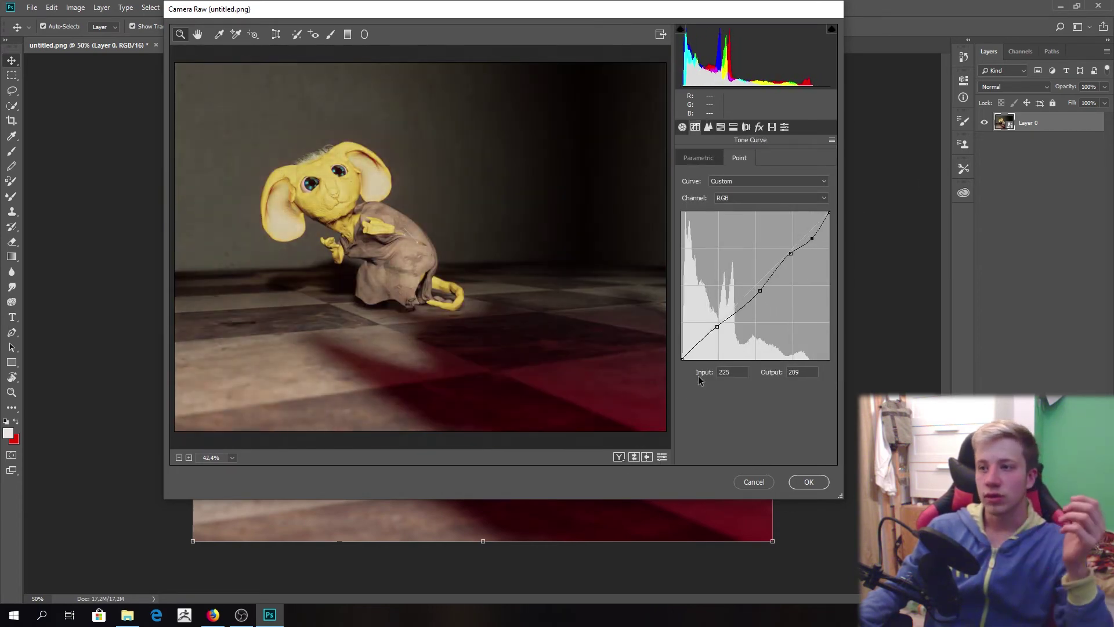
key(q)
- Brighten the Yellows luminance to +13 in the HSL panel
key(ctrl+alt+4)
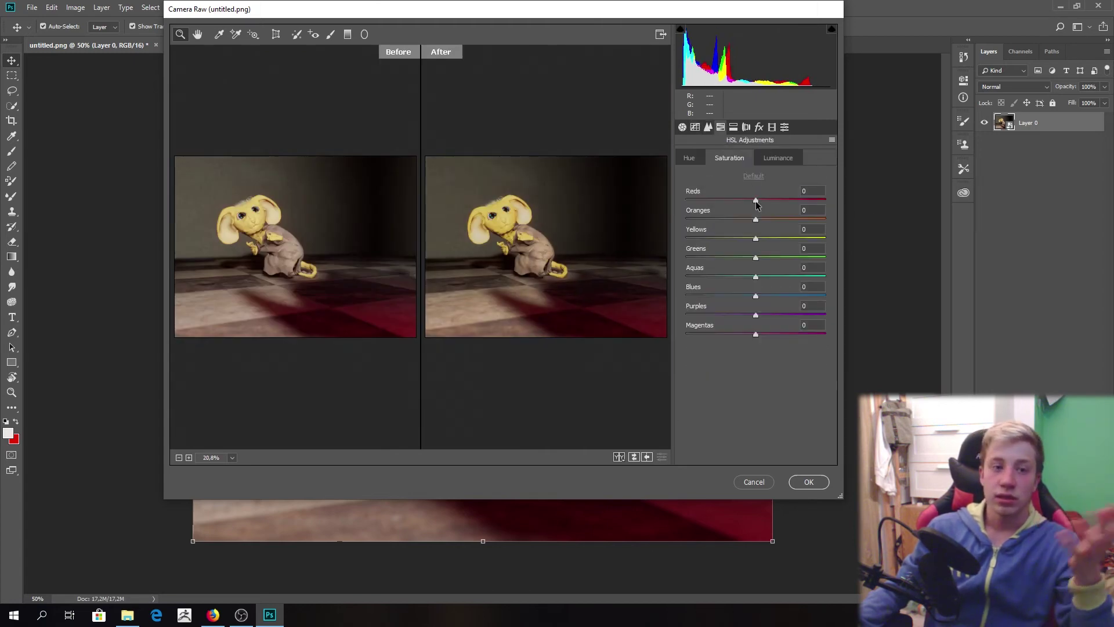
drag(756, 220, 764, 238)
click(778, 158)
- Add a -53 post-crop vignette to darken the edges and adjust its roundness
click(734, 126)
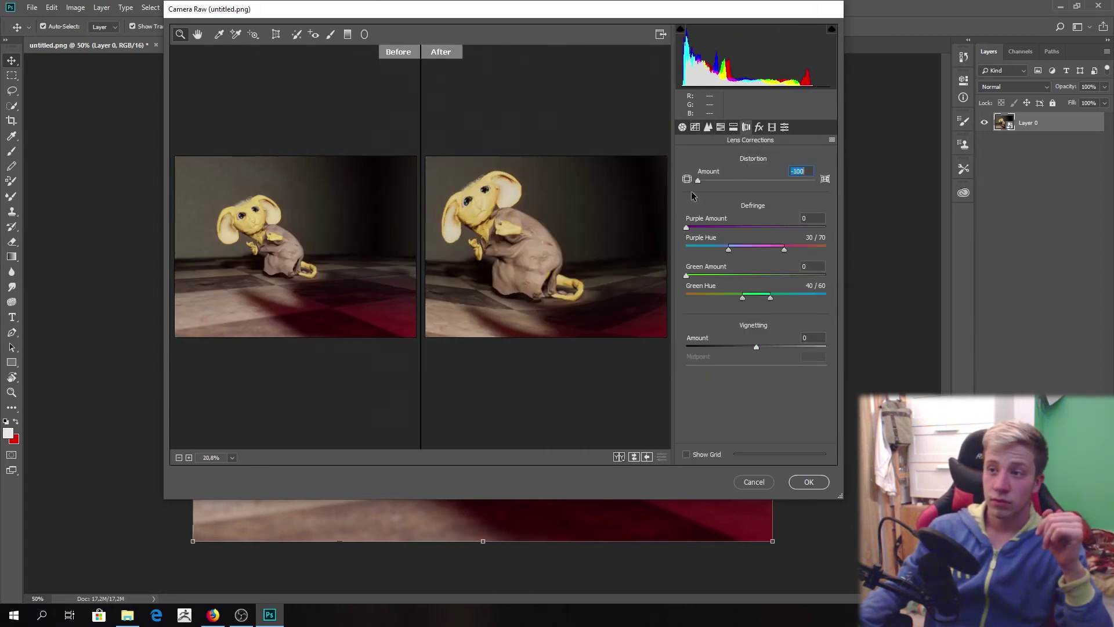
click(760, 127)
drag(756, 278, 737, 279)
drag(756, 317, 766, 313)
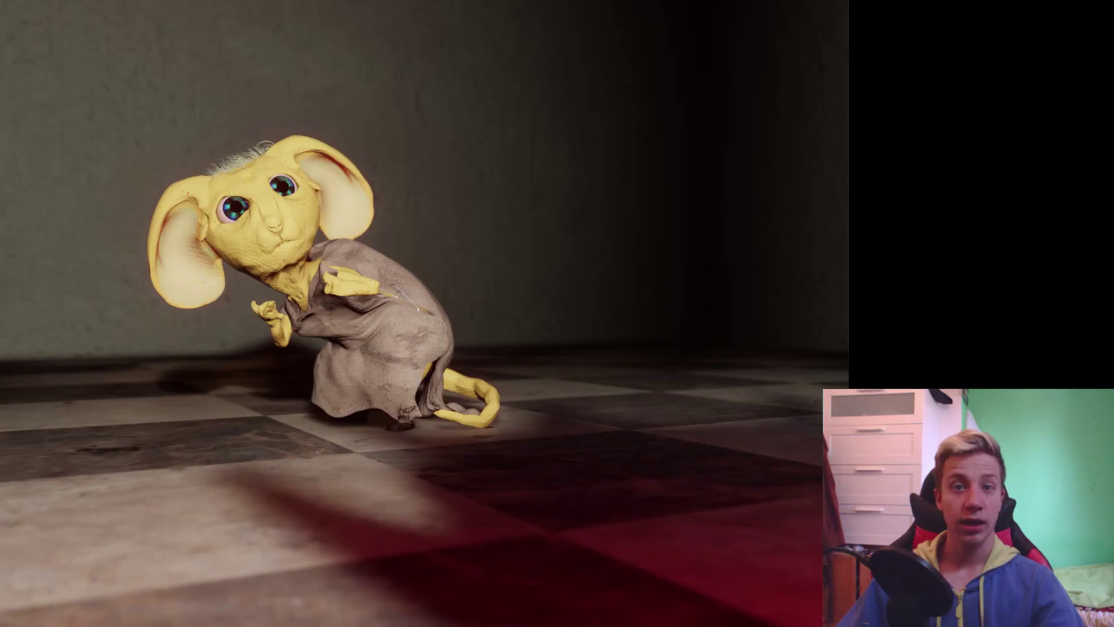